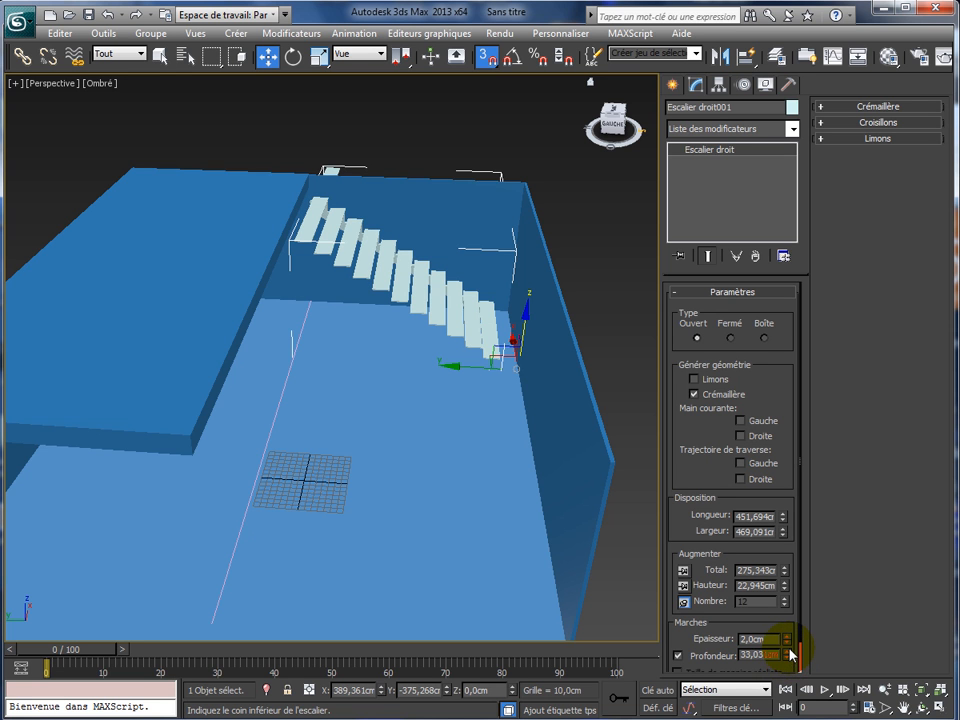
- Set the straight staircase's tread depth to 36.487 cm and its layout width to 229.854 cm
drag(788, 656, 788, 645)
drag(785, 541, 785, 576)
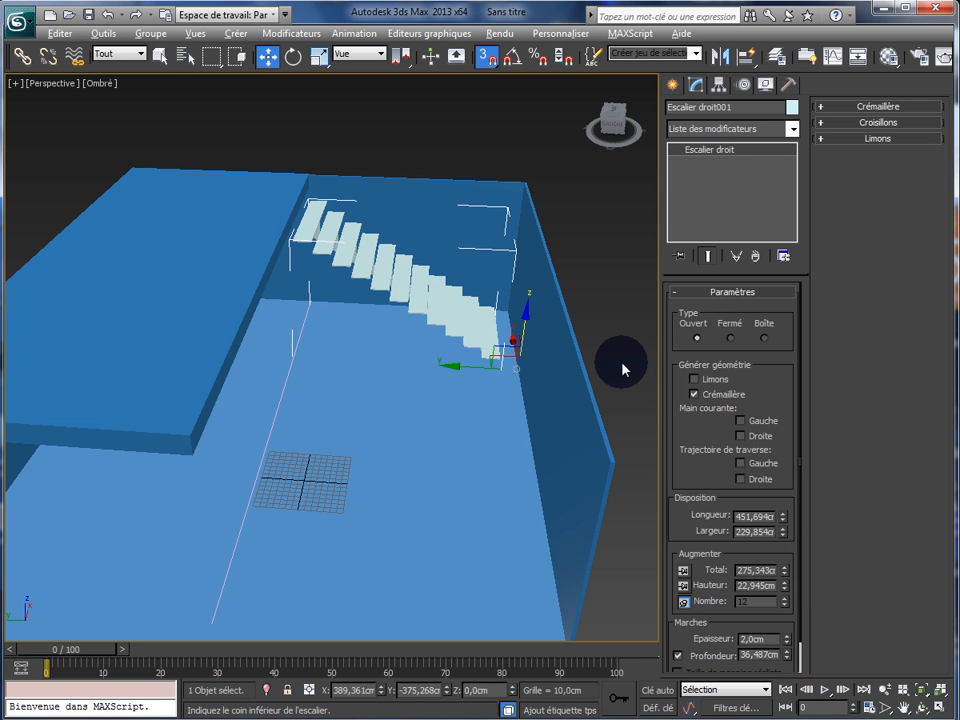
- Turn off 3D snapping and move the staircase along the X axis to 414.807 cm, inside the room beside the end wall
alt+middle_drag(622, 370, 473, 410)
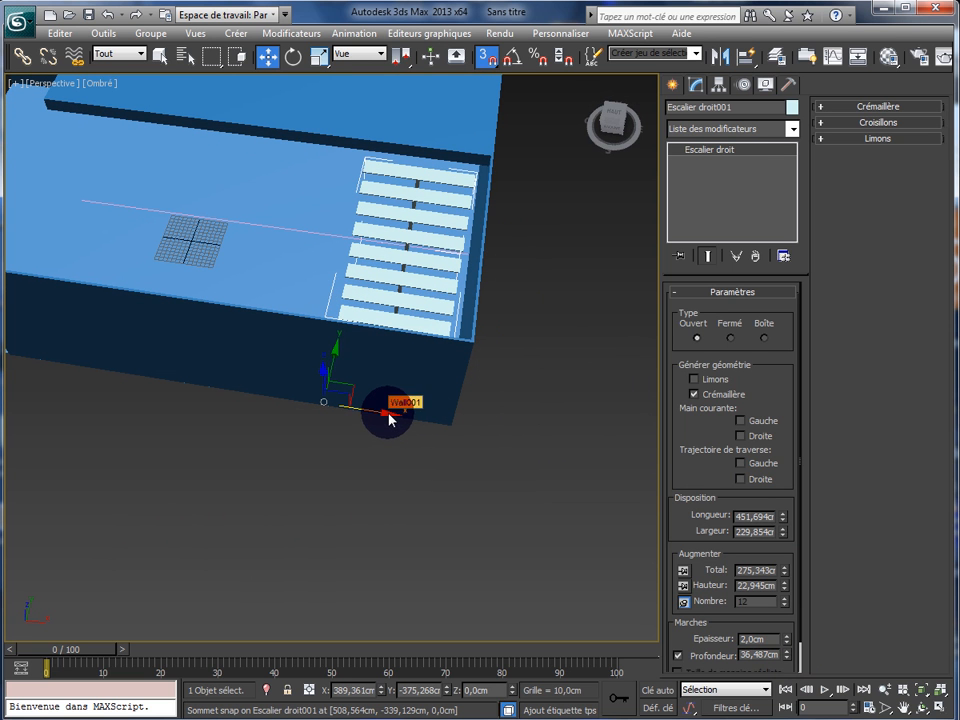
drag(389, 414, 388, 419)
click(490, 58)
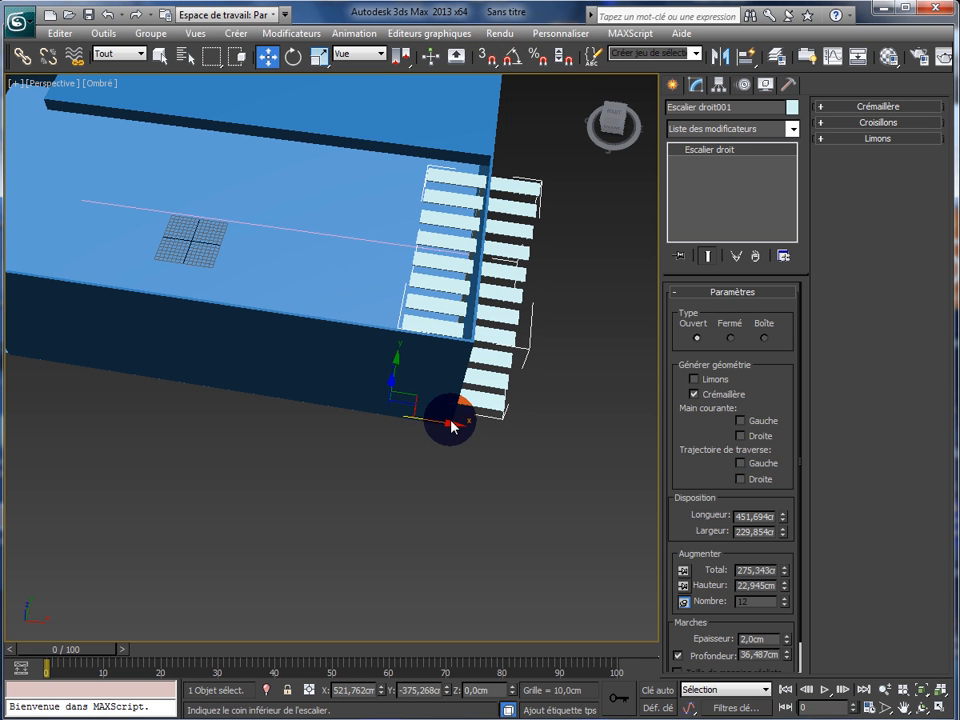
drag(451, 425, 401, 407)
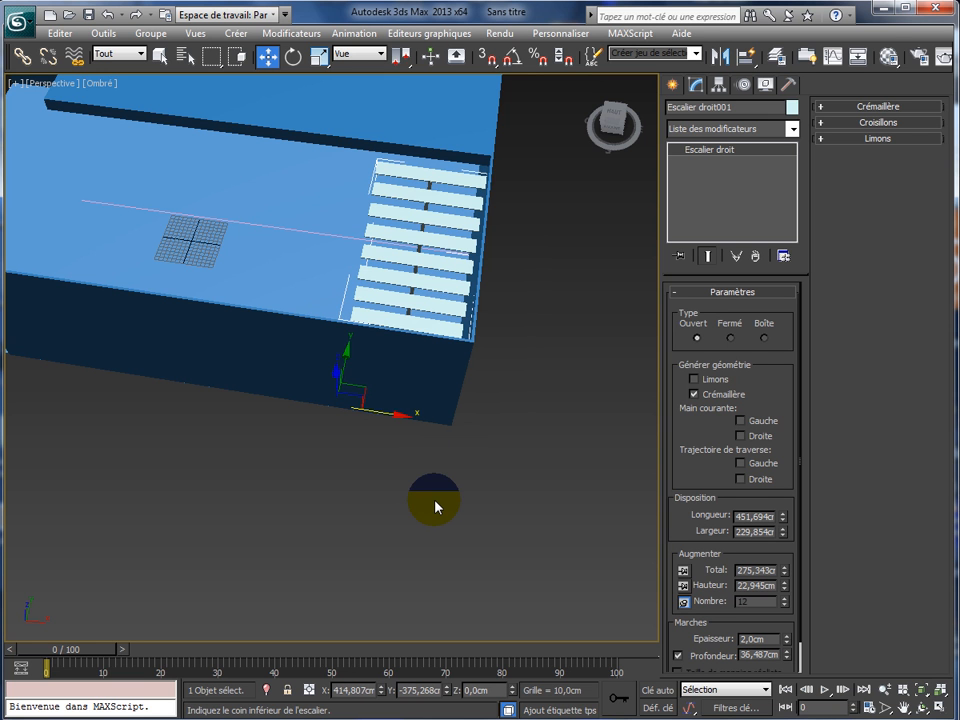
- Increase the staircase's layout width to 234.474 cm and its length to 456.211 cm
alt+middle_drag(435, 507, 574, 443)
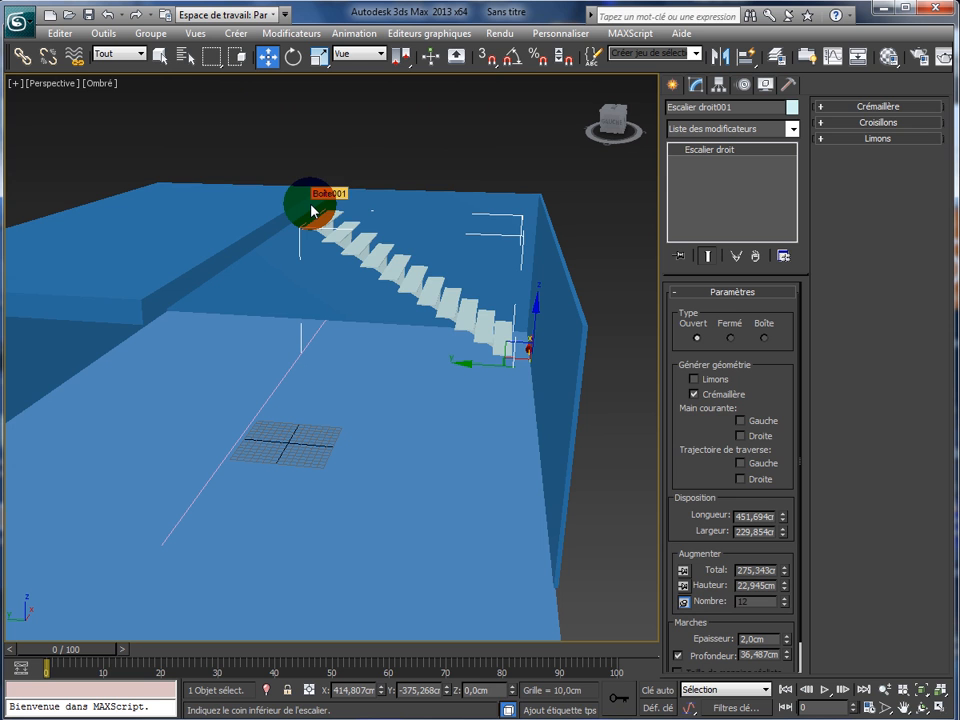
click(783, 530)
click(783, 530)
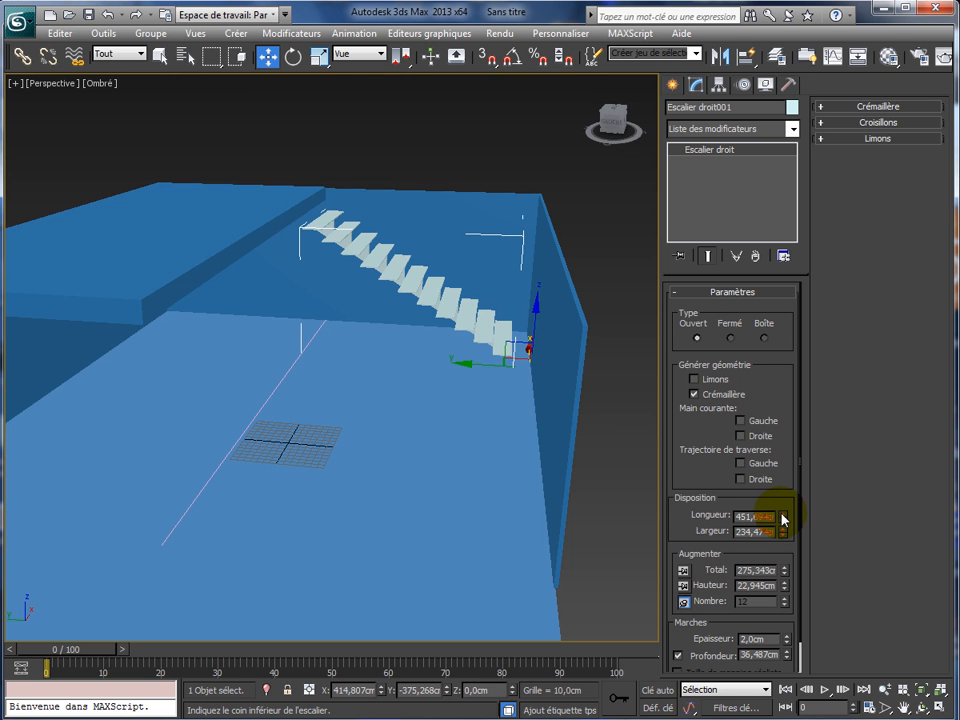
click(783, 514)
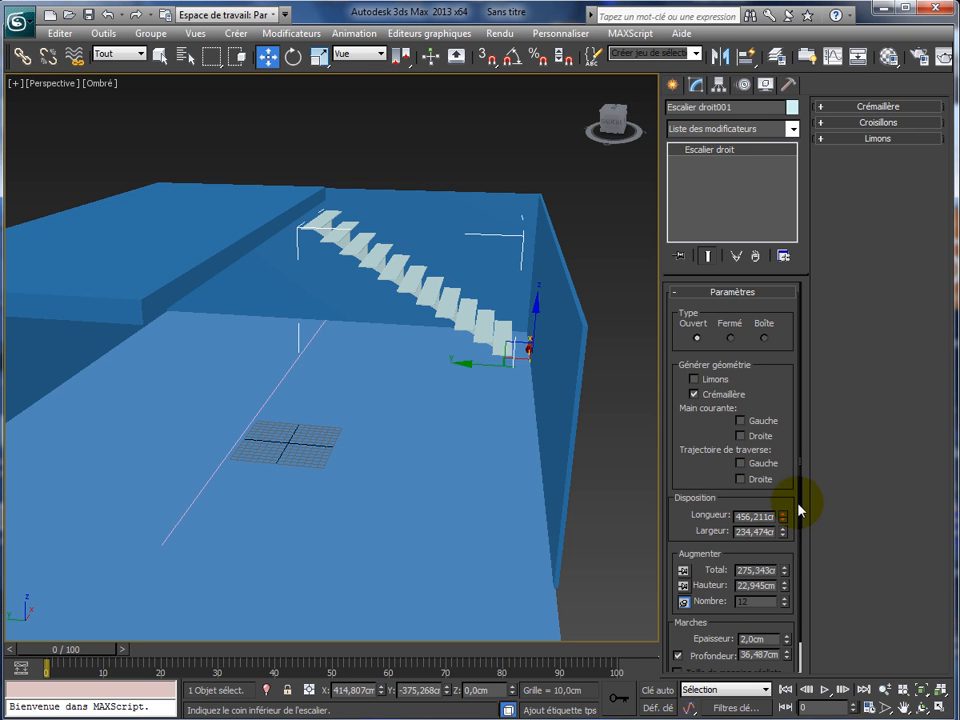
scroll(804, 560, down, 2)
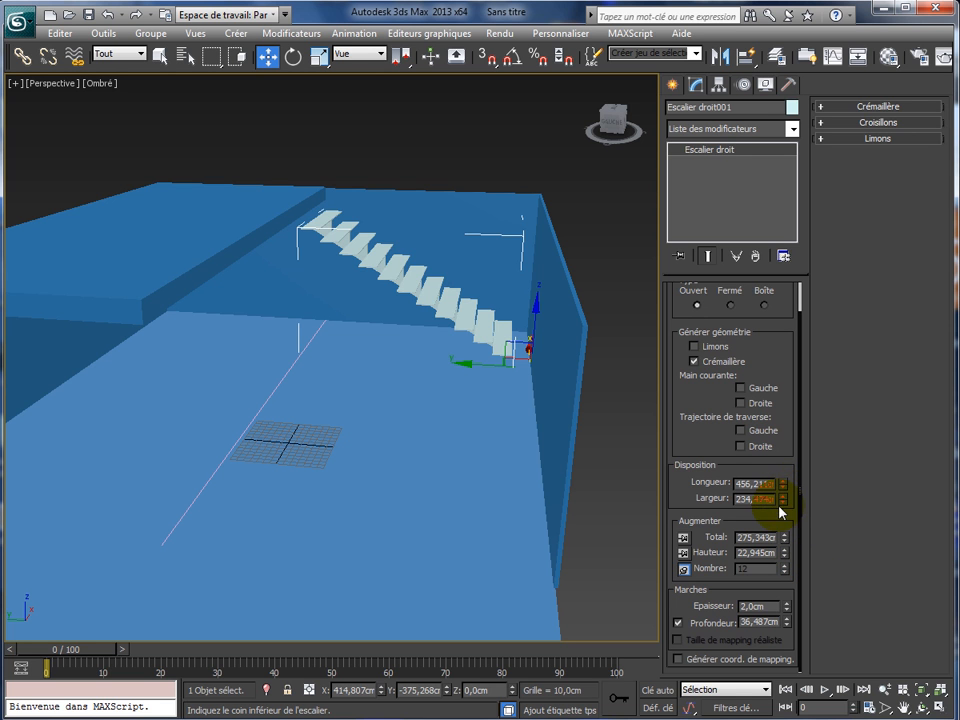
drag(784, 486, 789, 500)
click(108, 15)
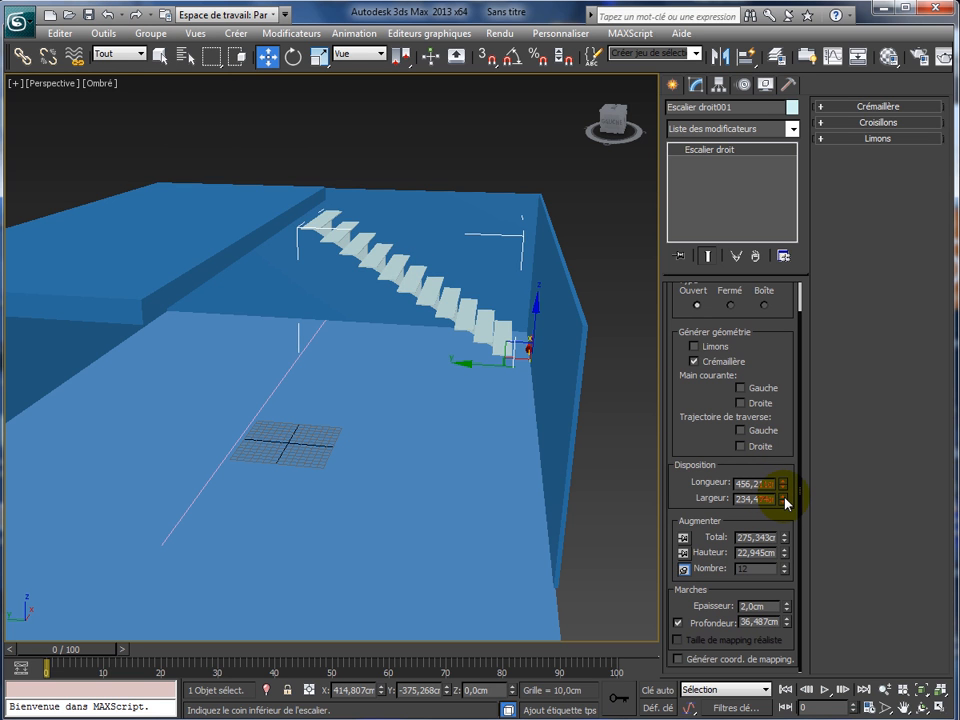
mouse_move(787, 503)
mouse_down()
mouse_move(786, 488)
mouse_move(783, 498)
mouse_up()
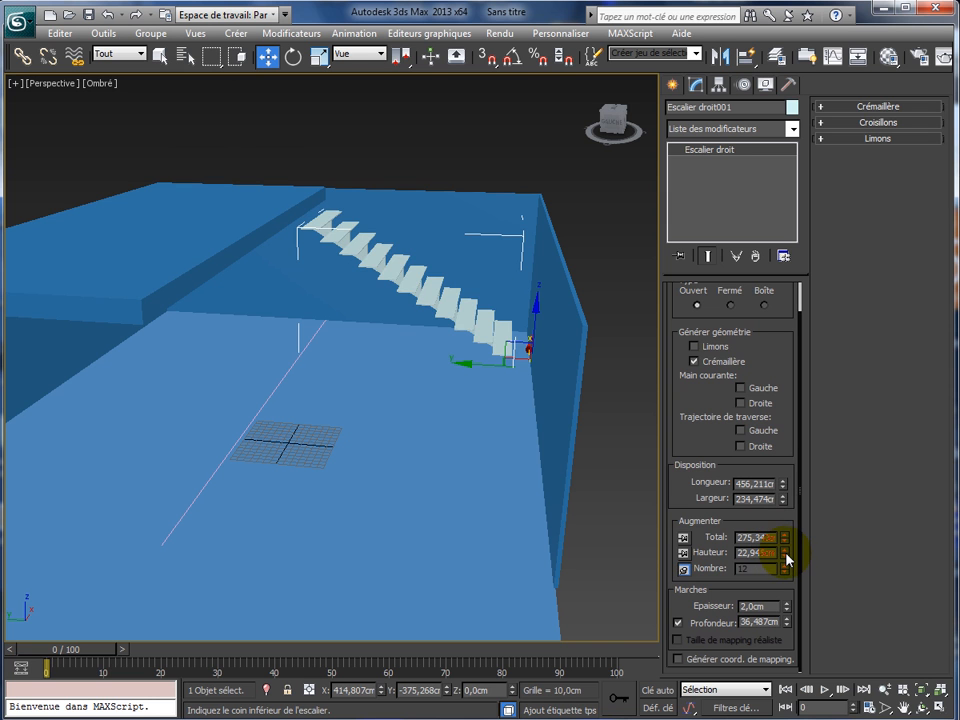
- Set the staircase's riser height to 27.446 cm and change its object colour to dark blue
drag(786, 558, 786, 558)
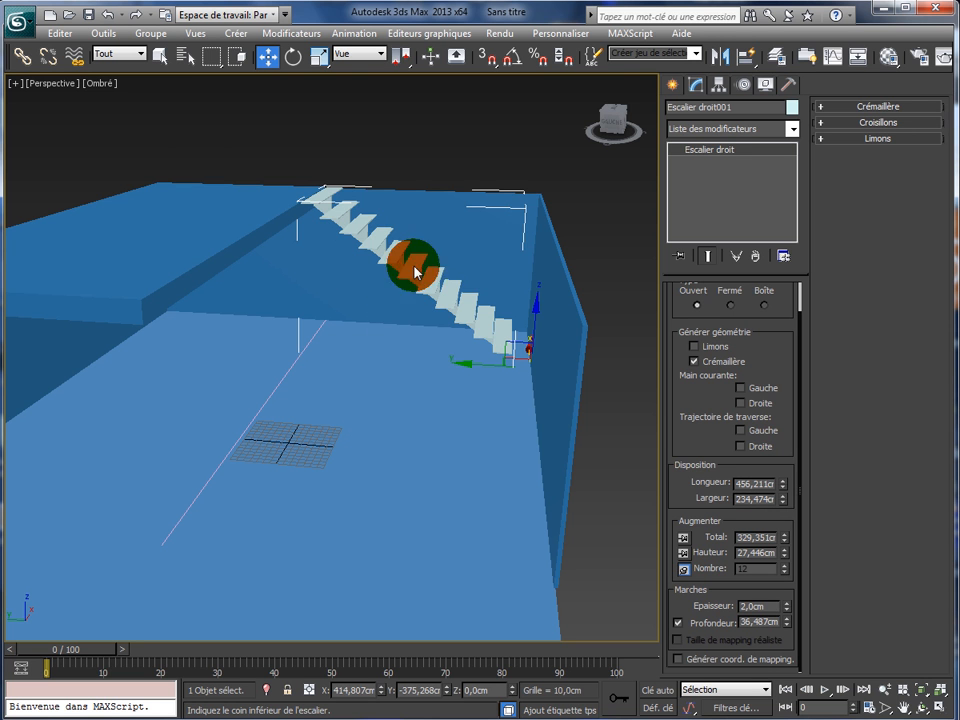
click(792, 107)
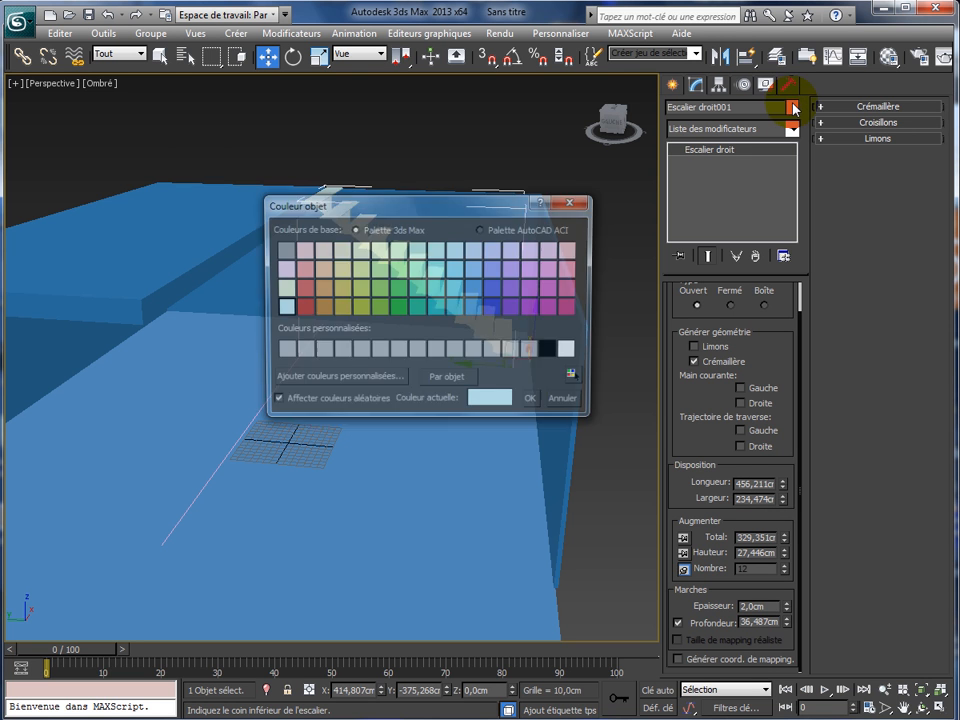
click(493, 307)
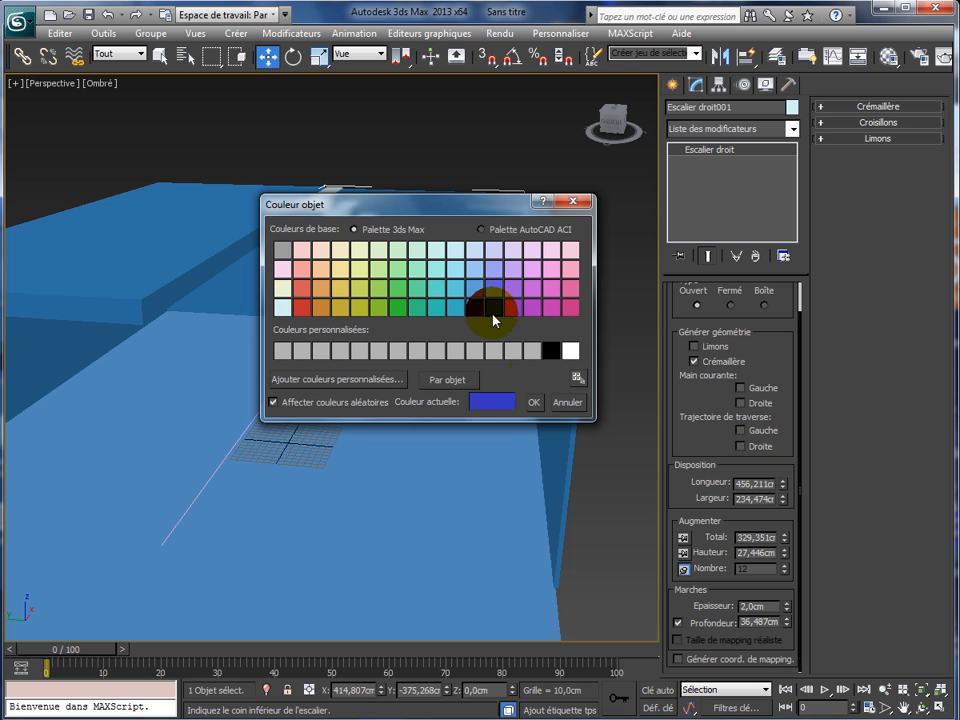
click(534, 402)
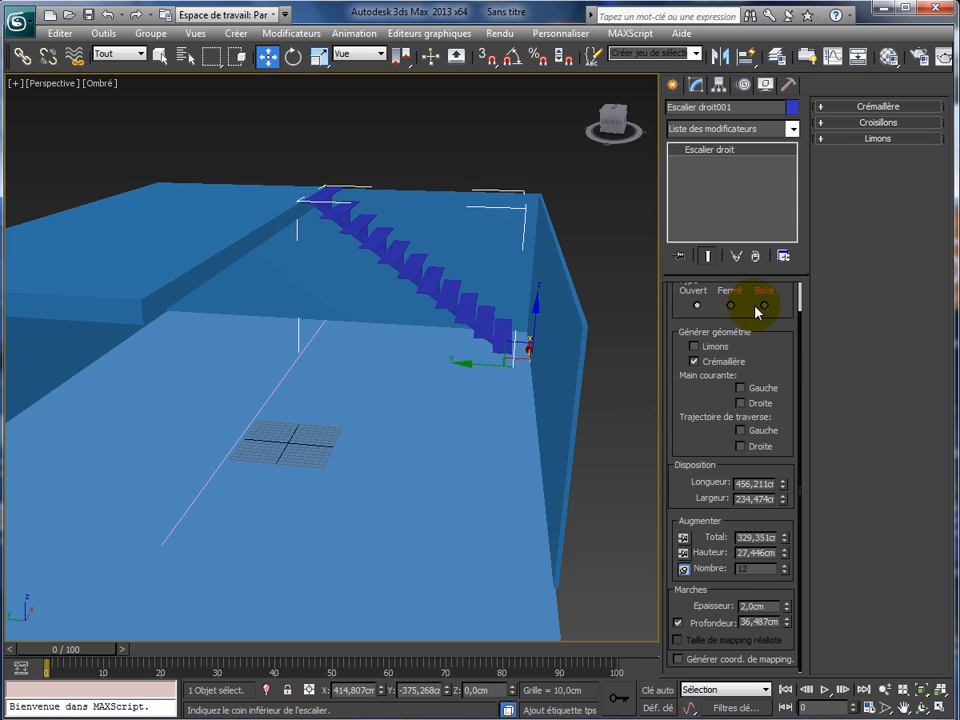
- Try the closed (Fermé) type on the straight staircase and adjust its riser height
drag(801, 343, 800, 305)
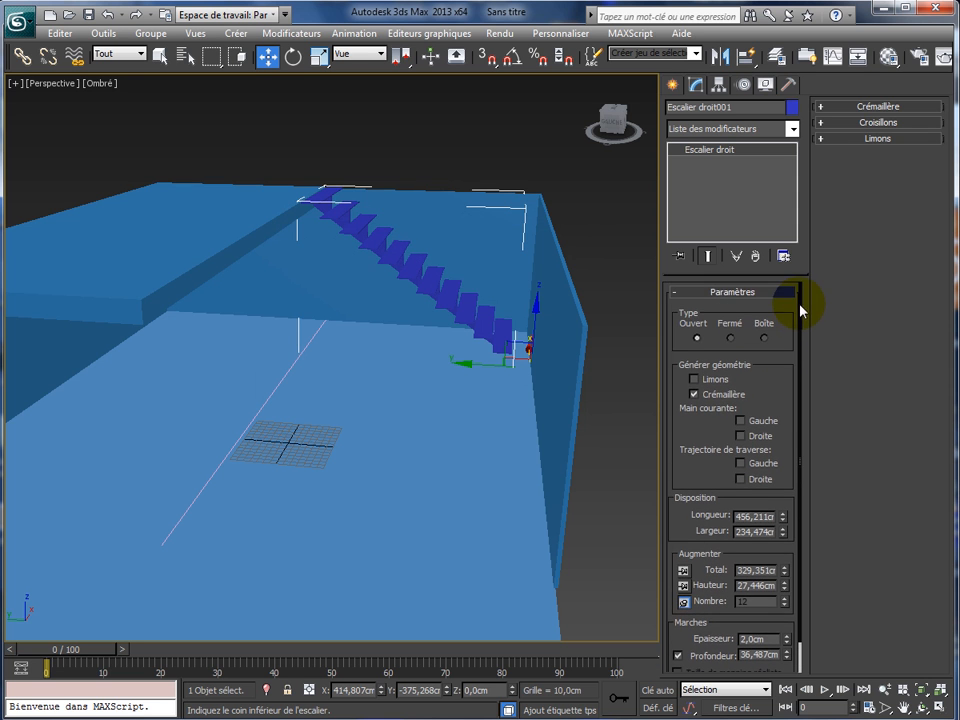
alt+middle_drag(460, 400, 345, 445)
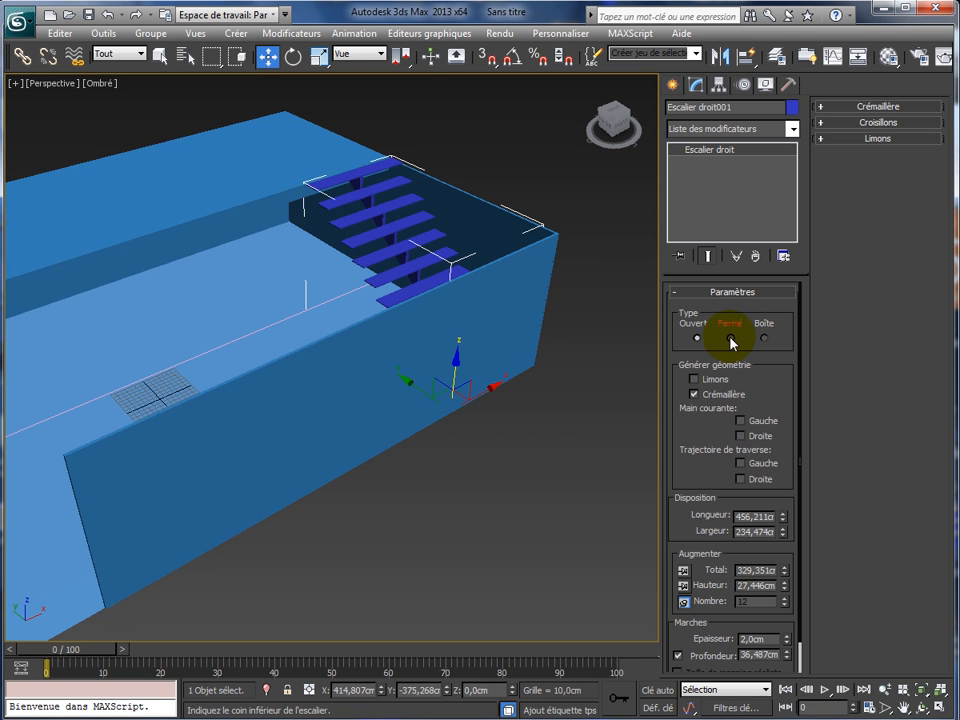
click(733, 340)
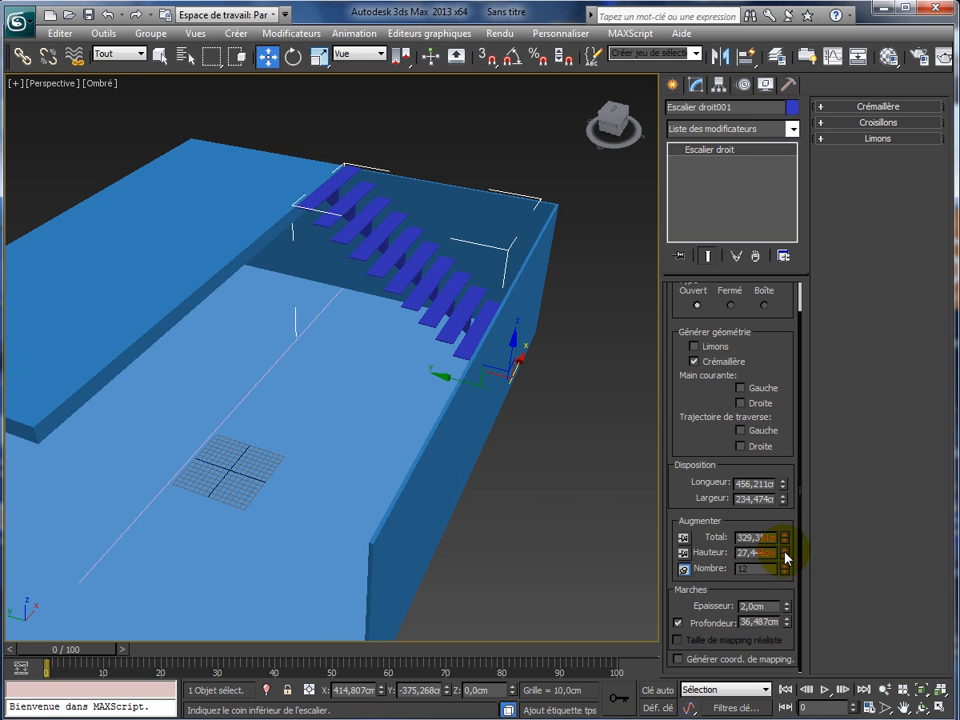
mouse_move(786, 558)
mouse_down()
mouse_move(785, 545)
mouse_move(784, 553)
mouse_up()
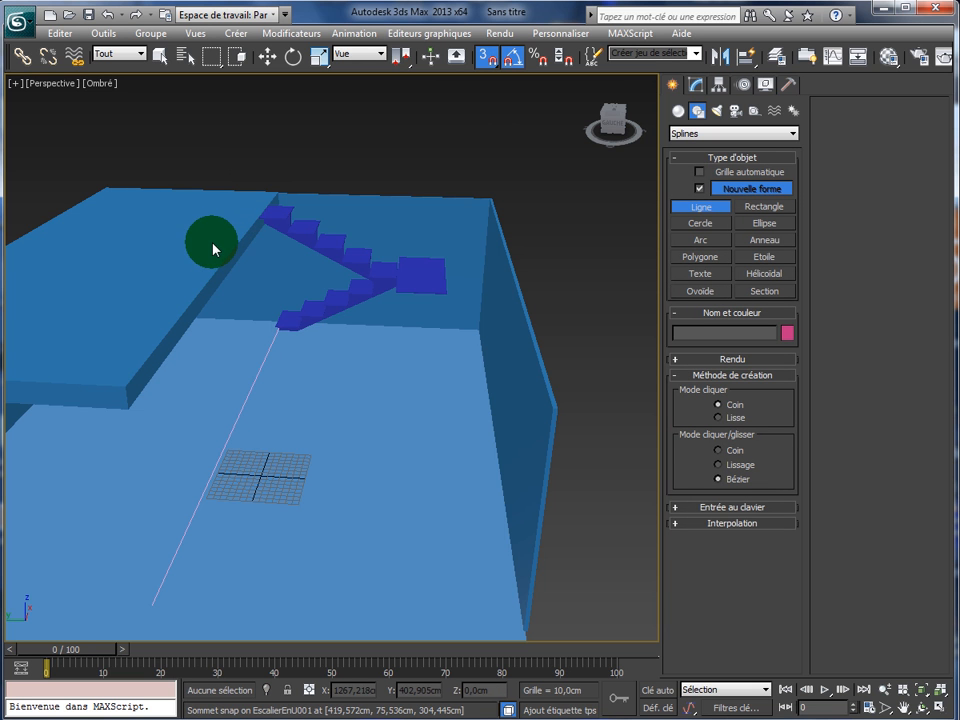
- Draw a snapped spline line from the upper floor slab's front corner along its top edge to the U-shaped staircase's top step
middle_drag(283, 461, 354, 479)
click(280, 434)
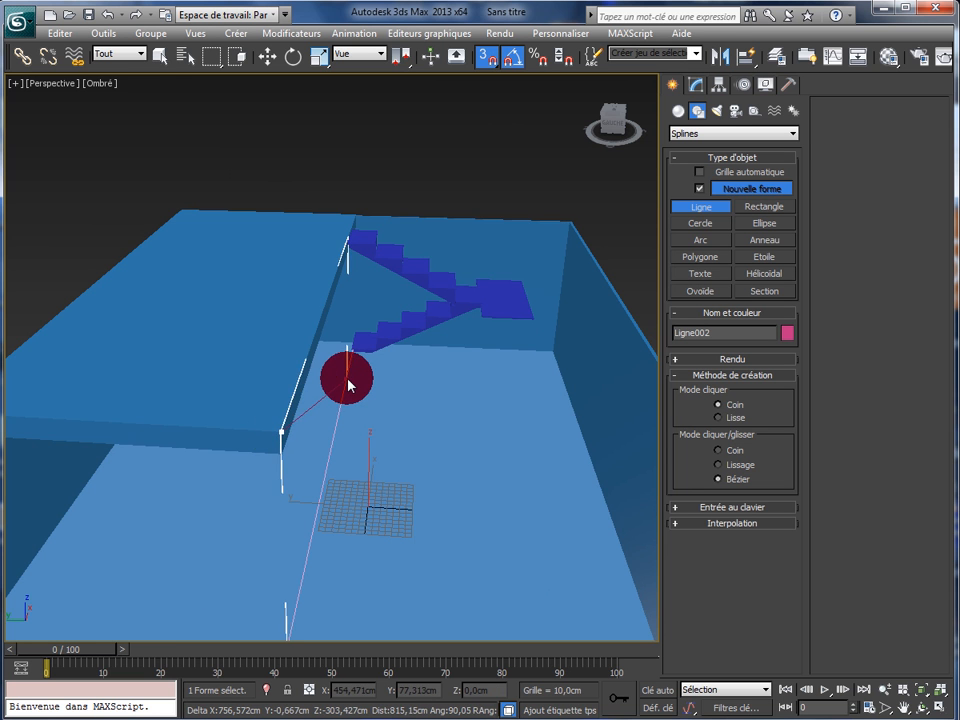
scroll(345, 390, up, 3)
scroll(347, 379, up, 2)
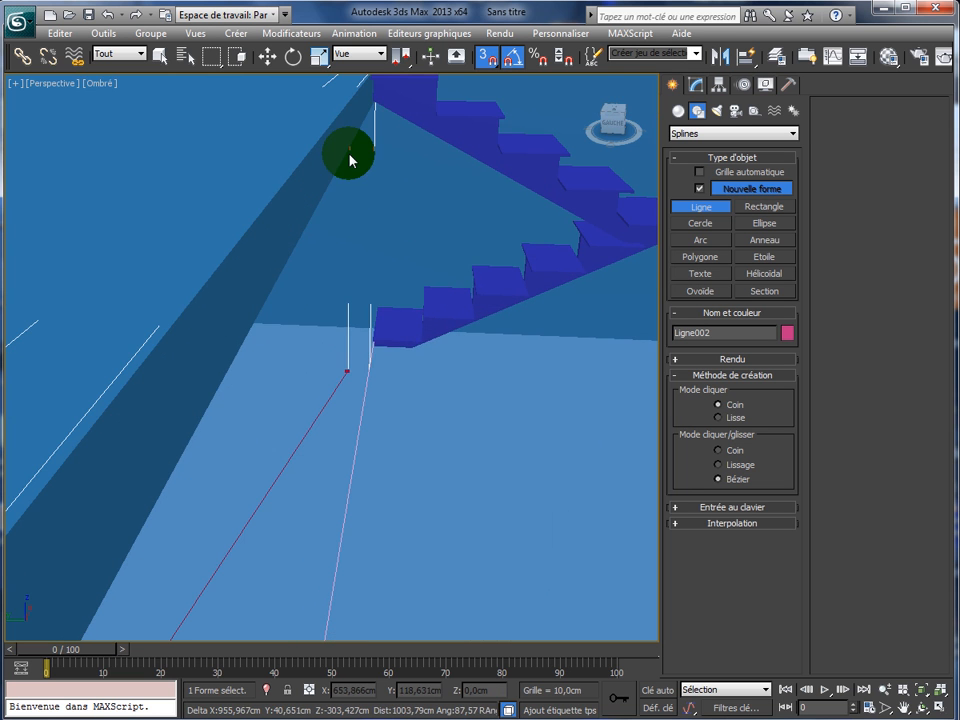
click(368, 61)
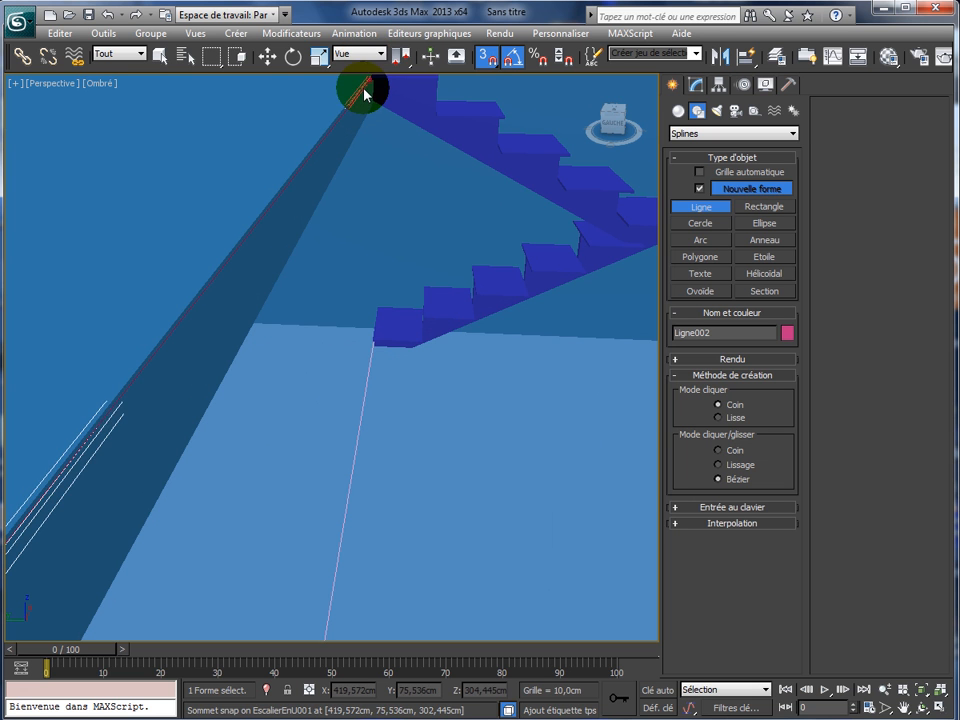
click(369, 109)
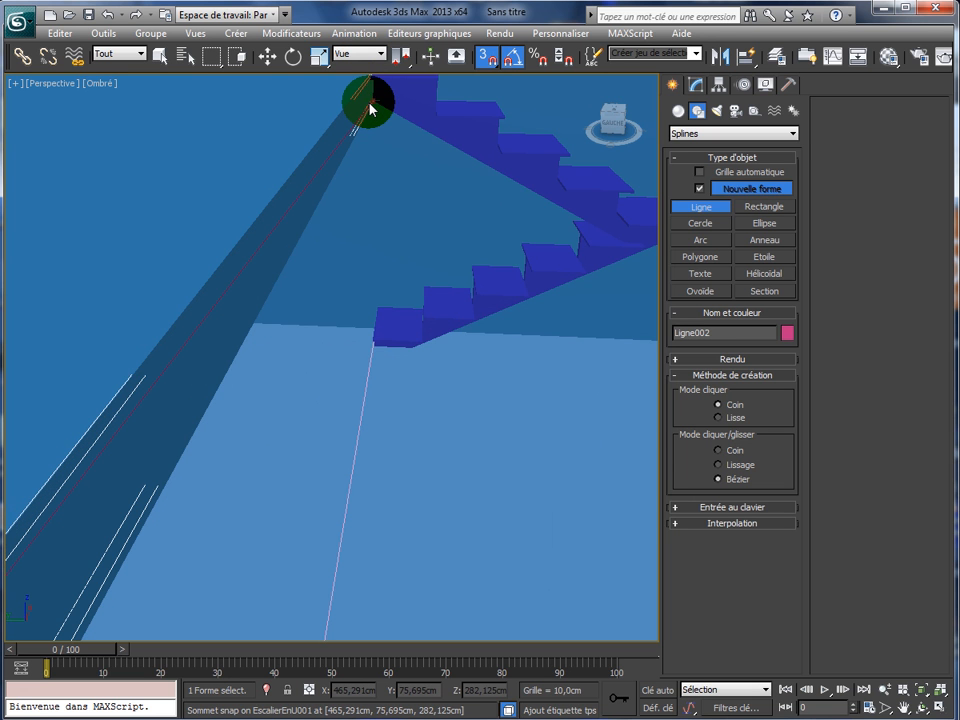
middle_drag(370, 108, 355, 205)
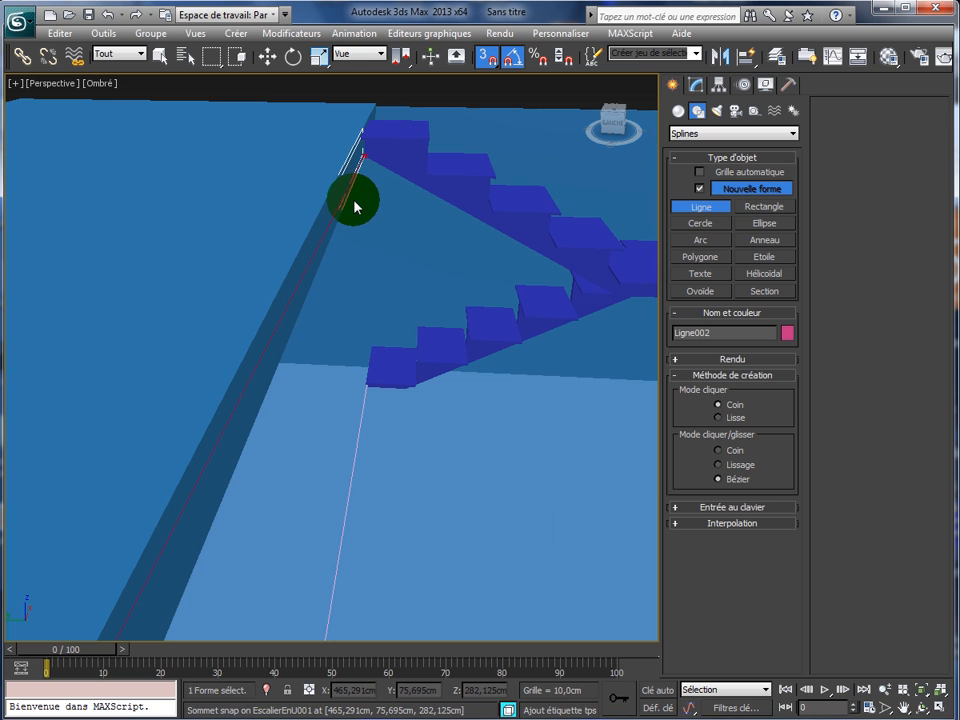
click(362, 140)
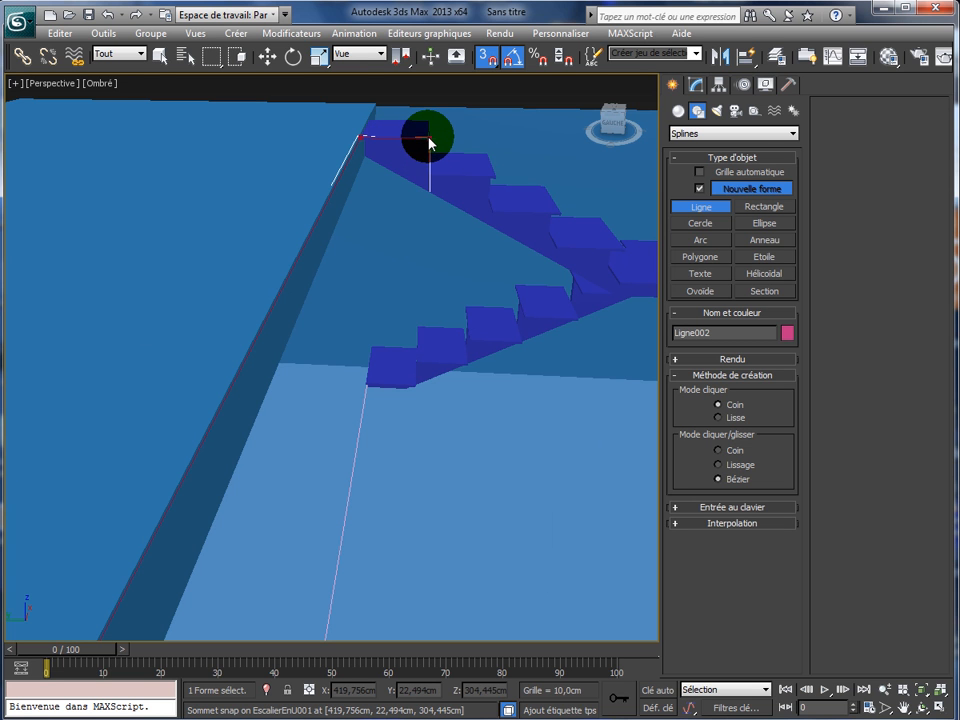
- Continue the line across the top step, down the upper flight to the landing and down to the lowest step, and finish it
click(430, 145)
click(496, 180)
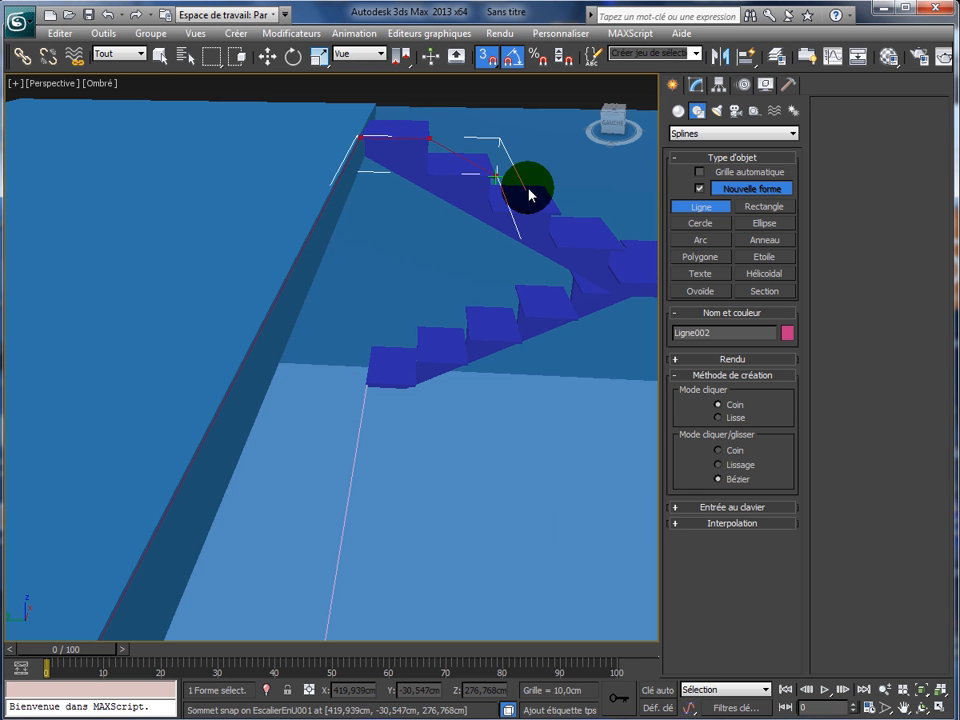
click(627, 245)
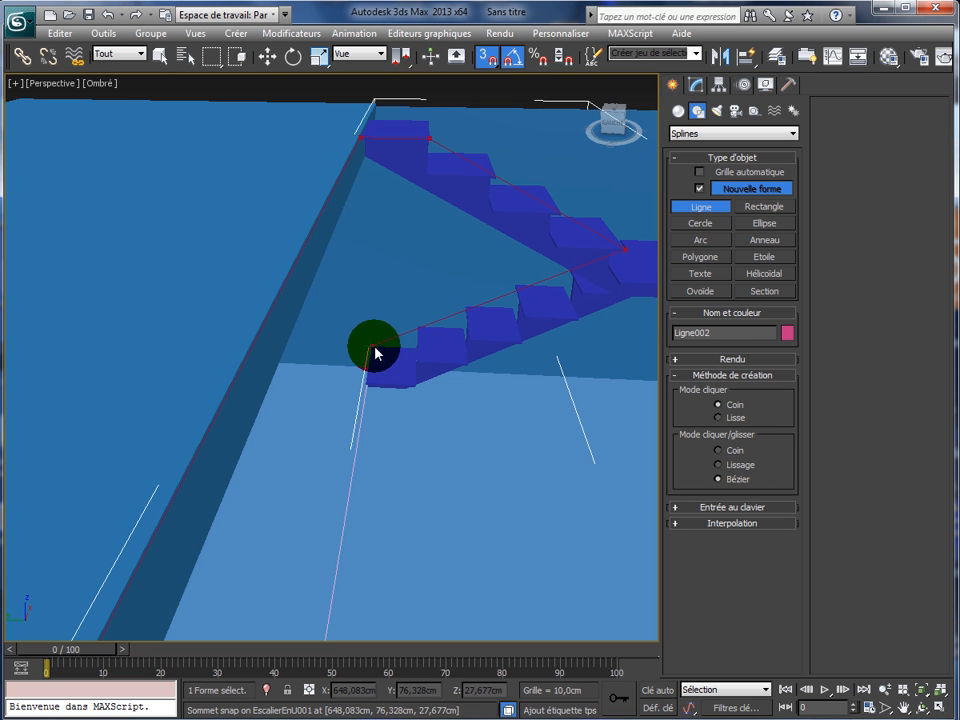
right_click(454, 467)
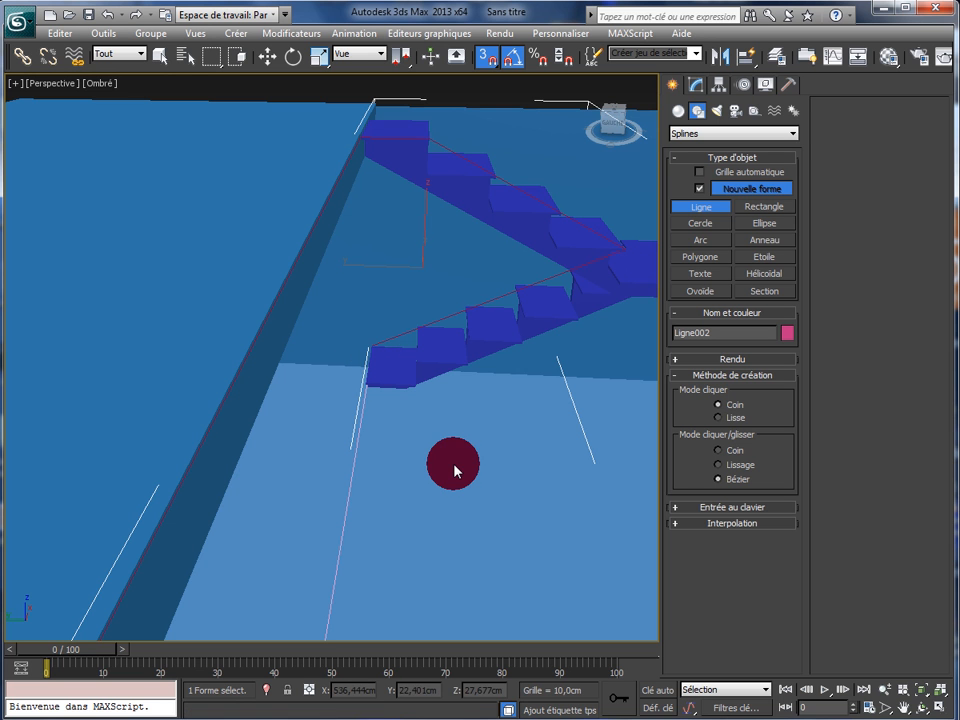
scroll(458, 477, up, 6)
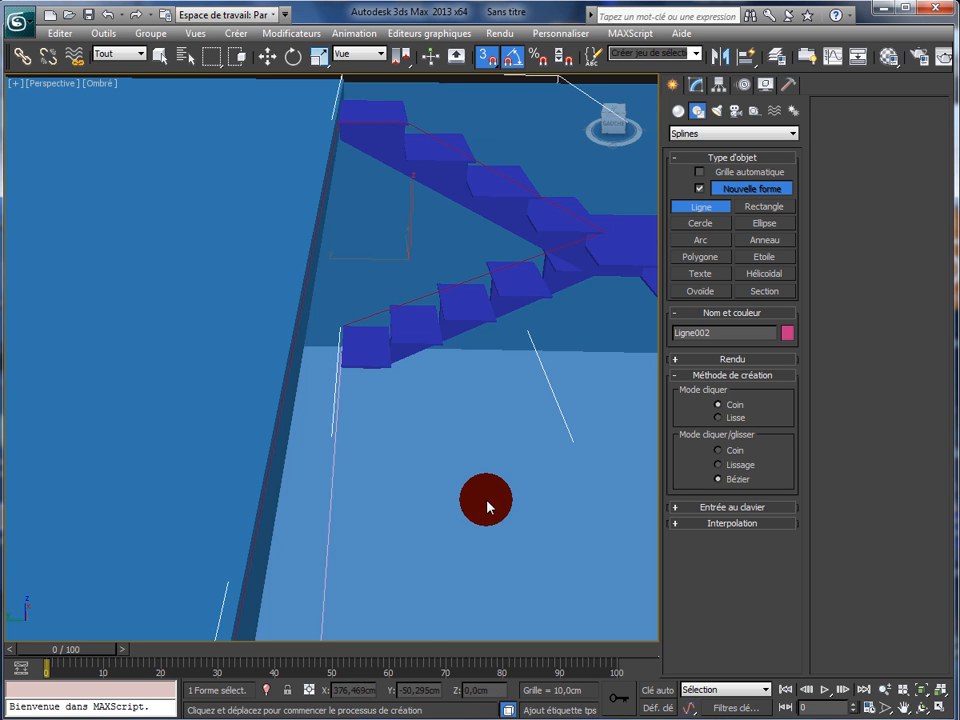
alt+middle_drag(503, 508, 546, 530)
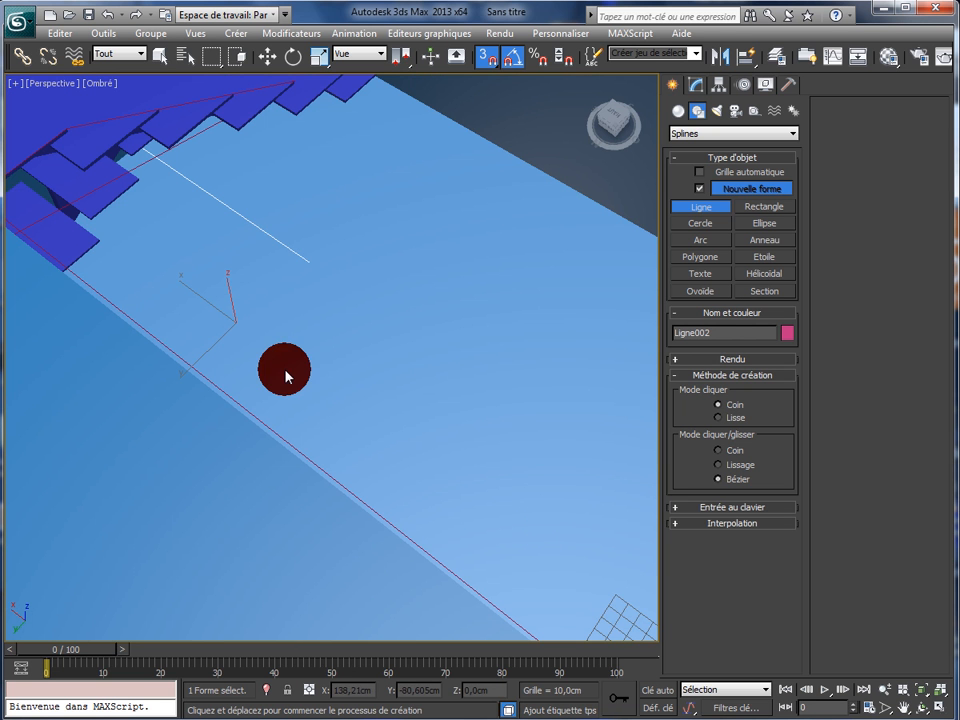